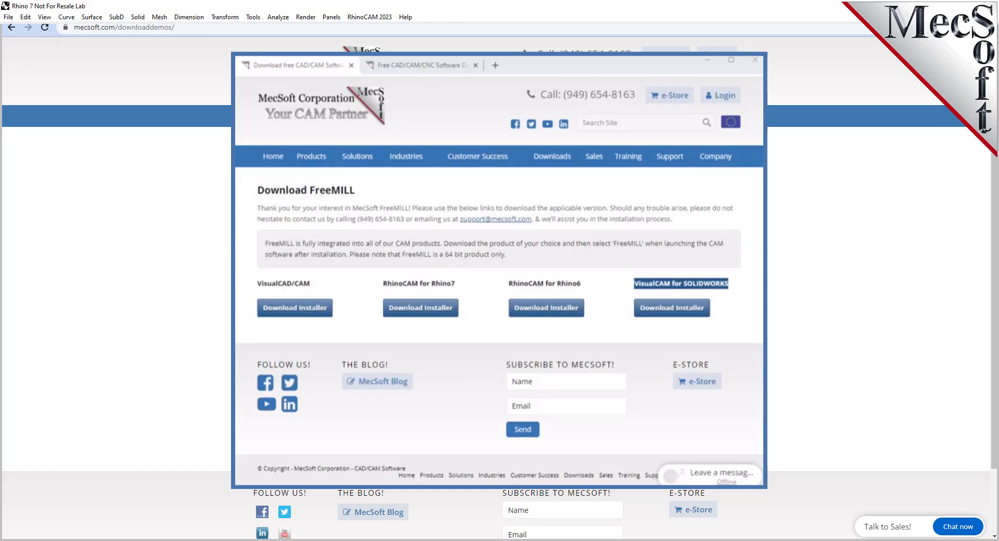
# - Accept the license and install RhinoCAM 2022 into the default Rhino 7 plug-ins folder
pyautogui.click(553, 359)
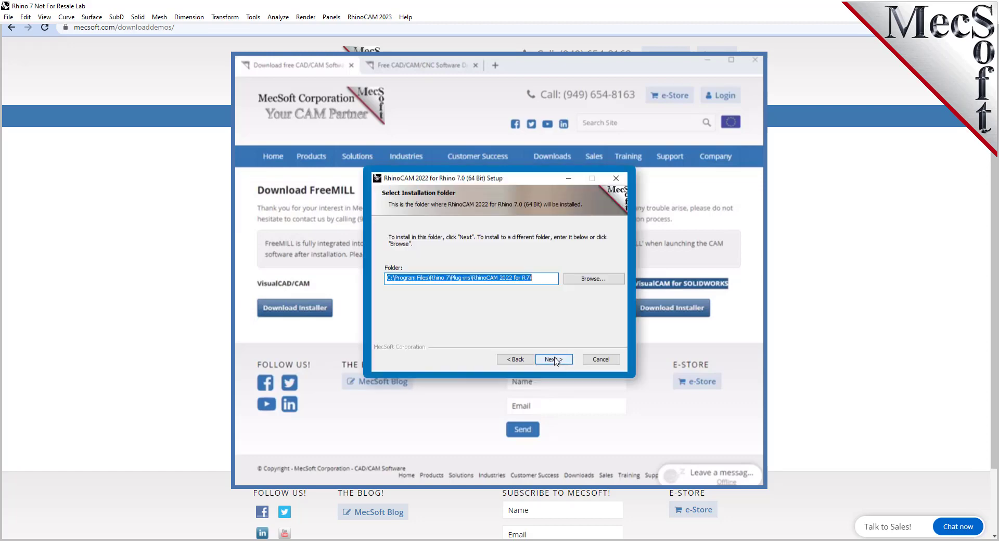
pyautogui.click(554, 358)
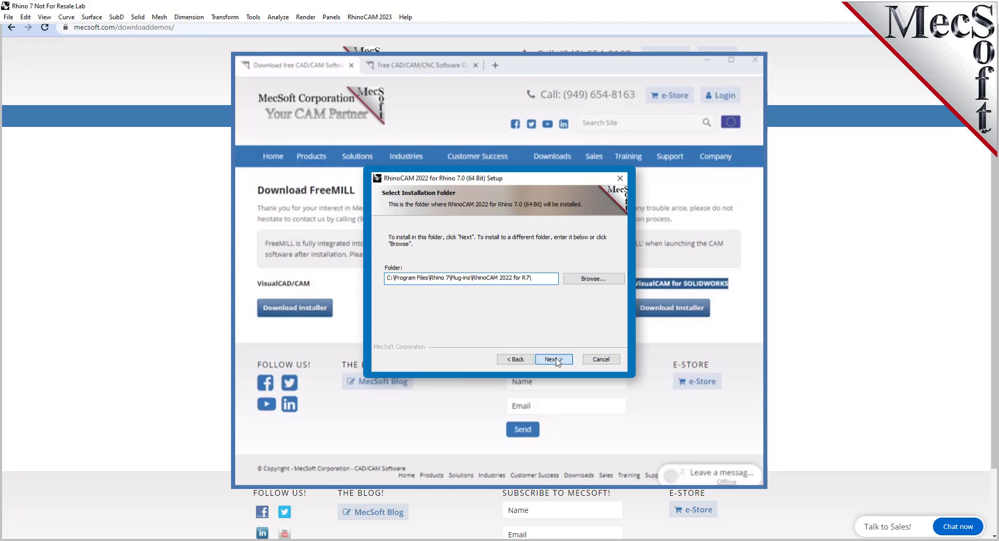
pyautogui.click(392, 320)
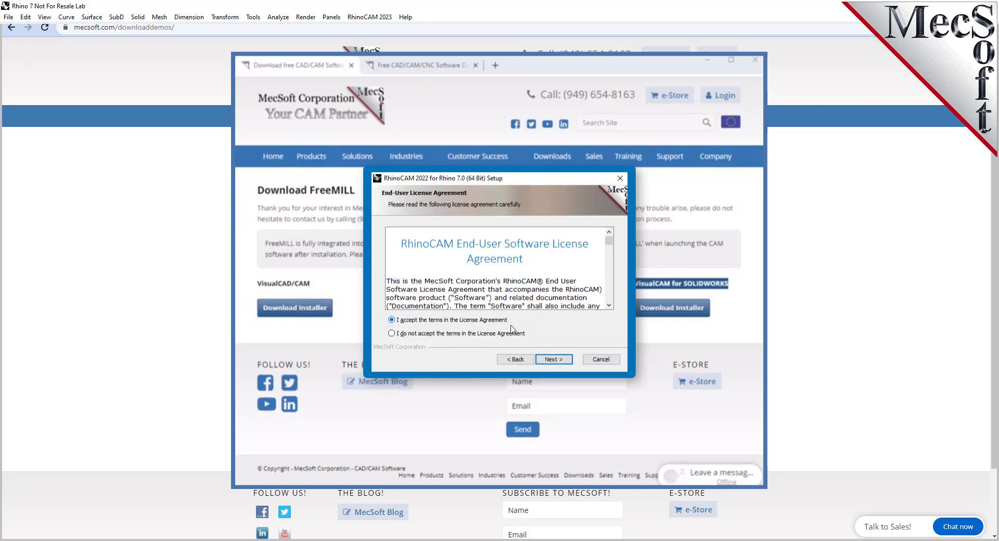
pyautogui.click(553, 359)
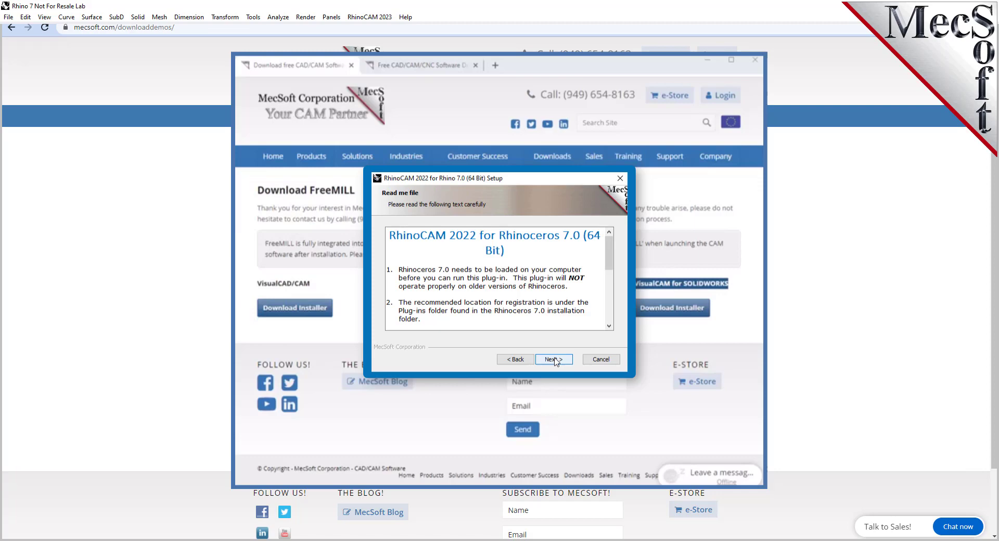
pyautogui.click(554, 359)
pyautogui.click(555, 360)
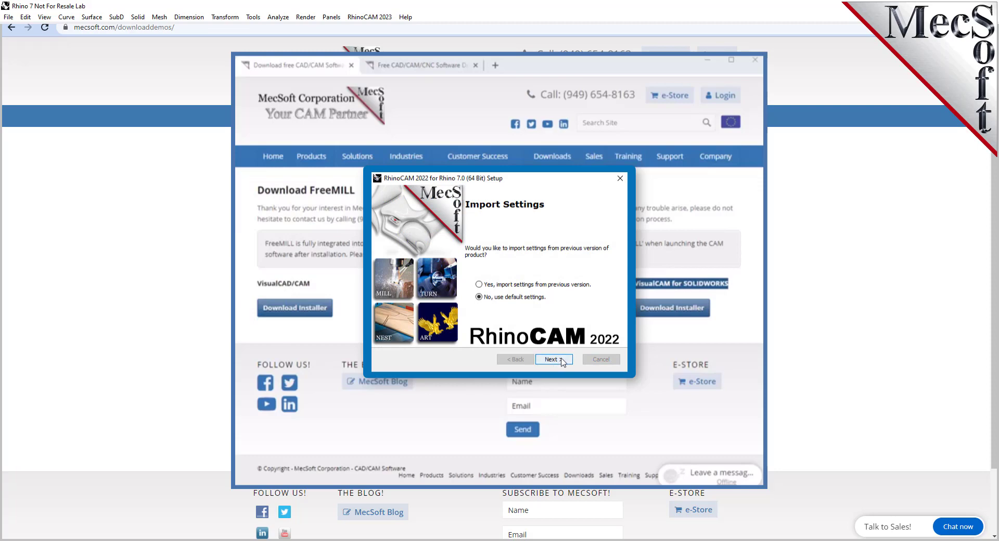
# - Keep 'No, use default settings' and finish the setup wizard
pyautogui.click(553, 359)
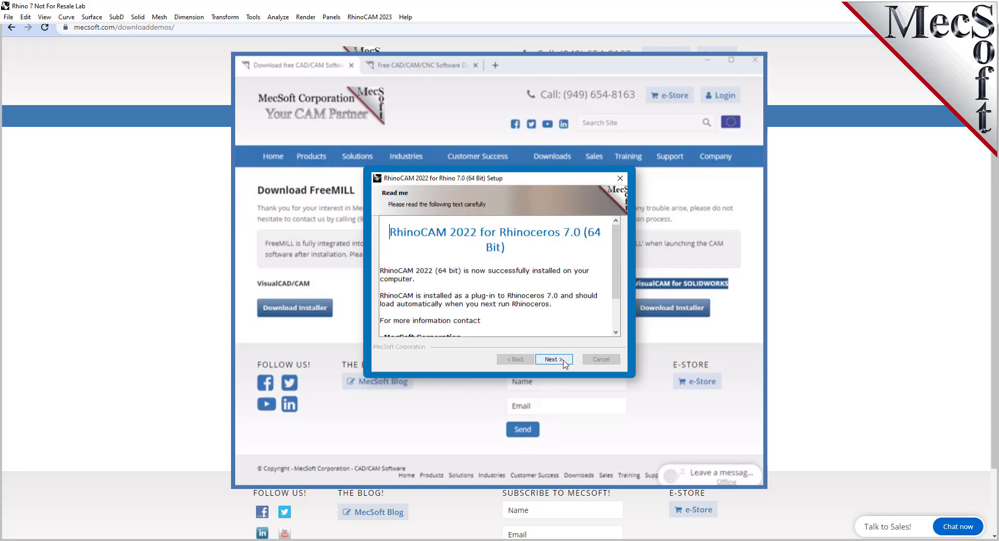
pyautogui.click(564, 363)
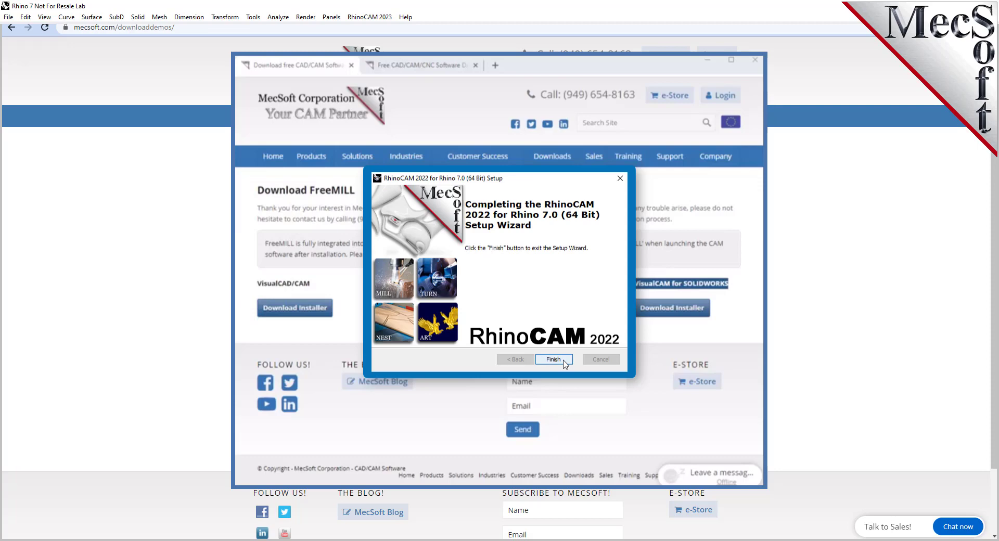
pyautogui.click(554, 359)
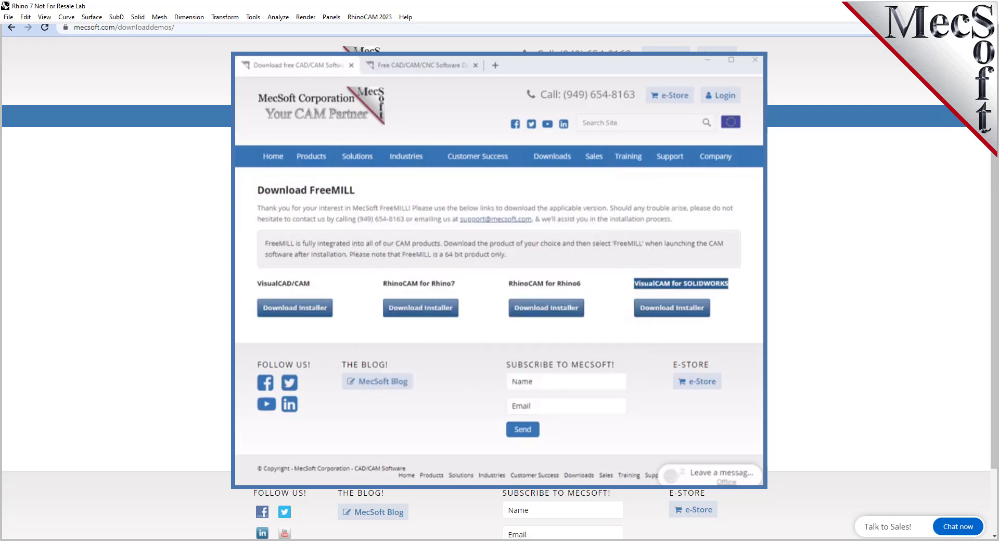